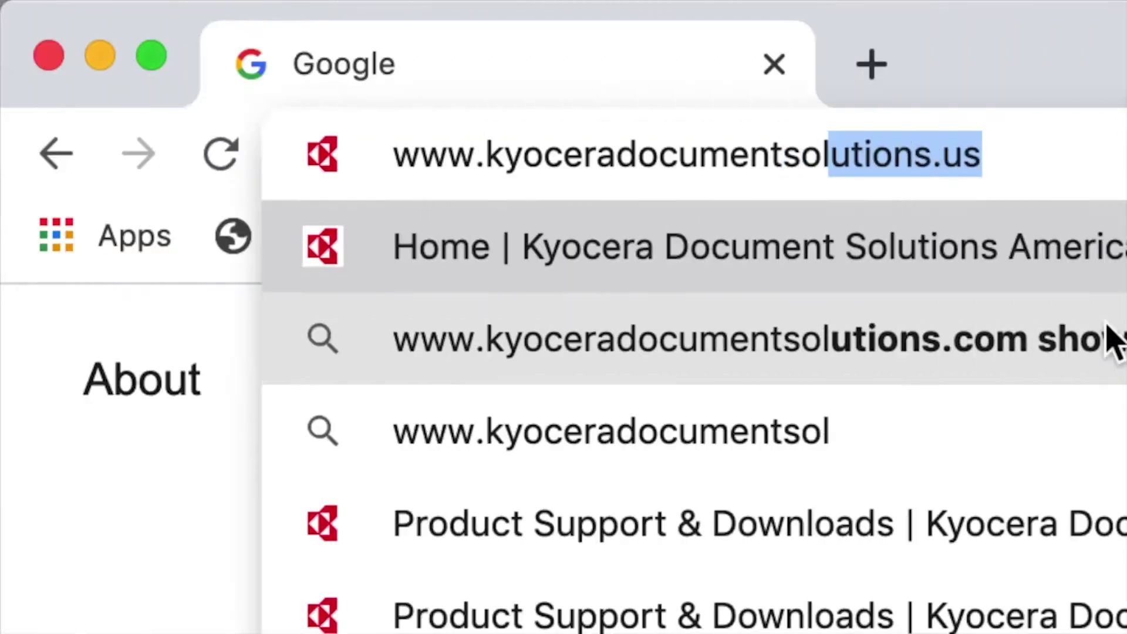
# Load the Kyocera Document Solutions US website and go to the Support Download Center.
pyautogui.write('utions.us')
pyautogui.press('Return')
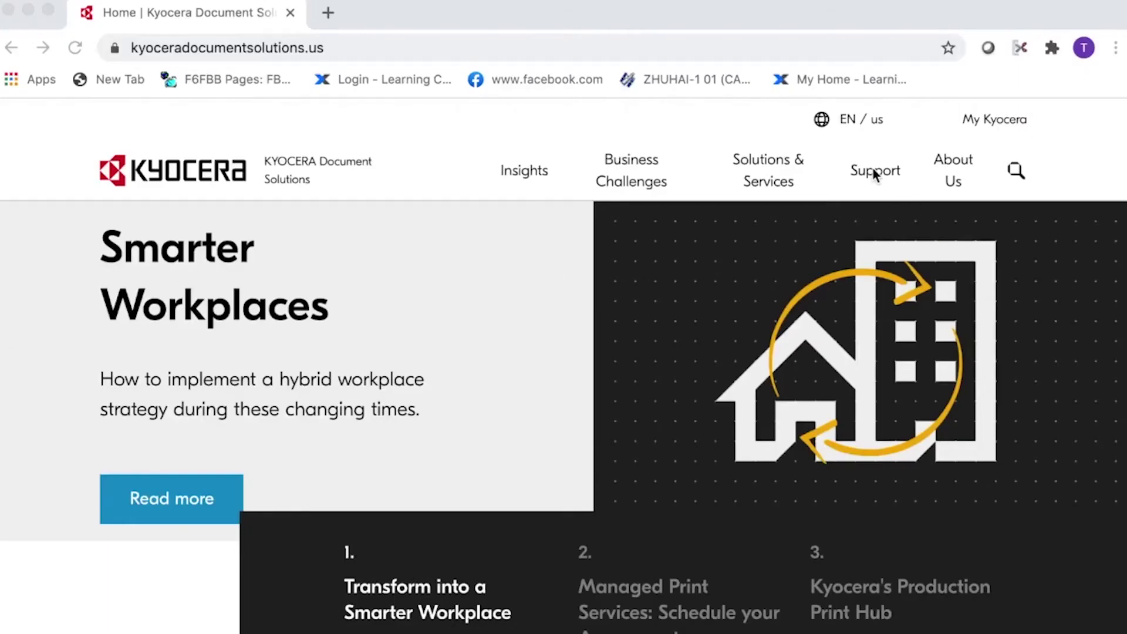
pyautogui.click(873, 169)
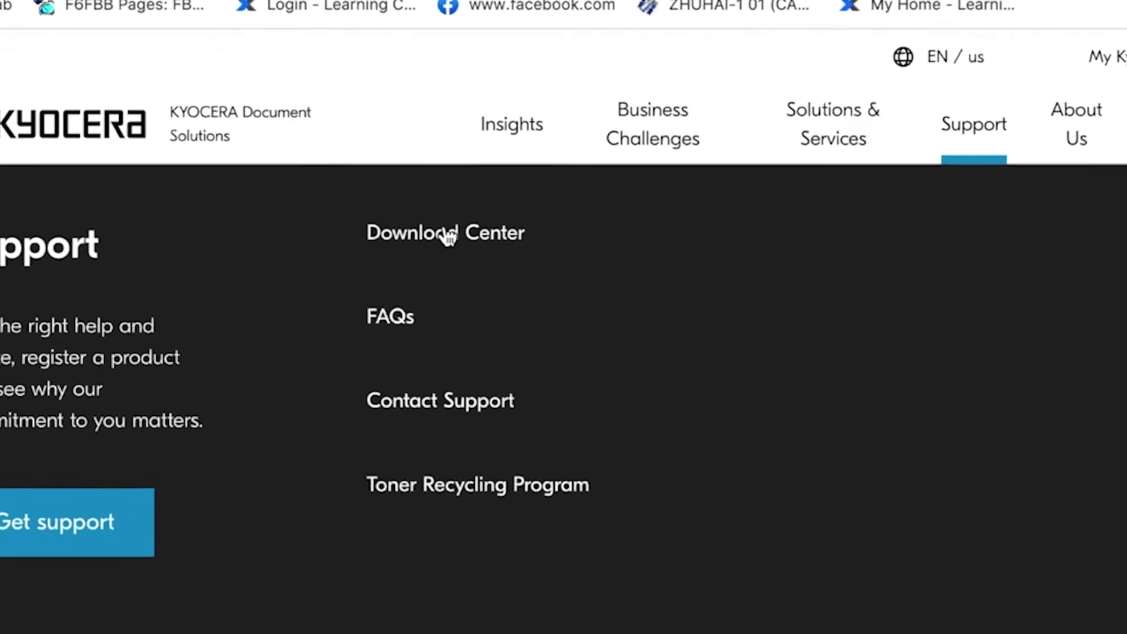
pyautogui.click(440, 231)
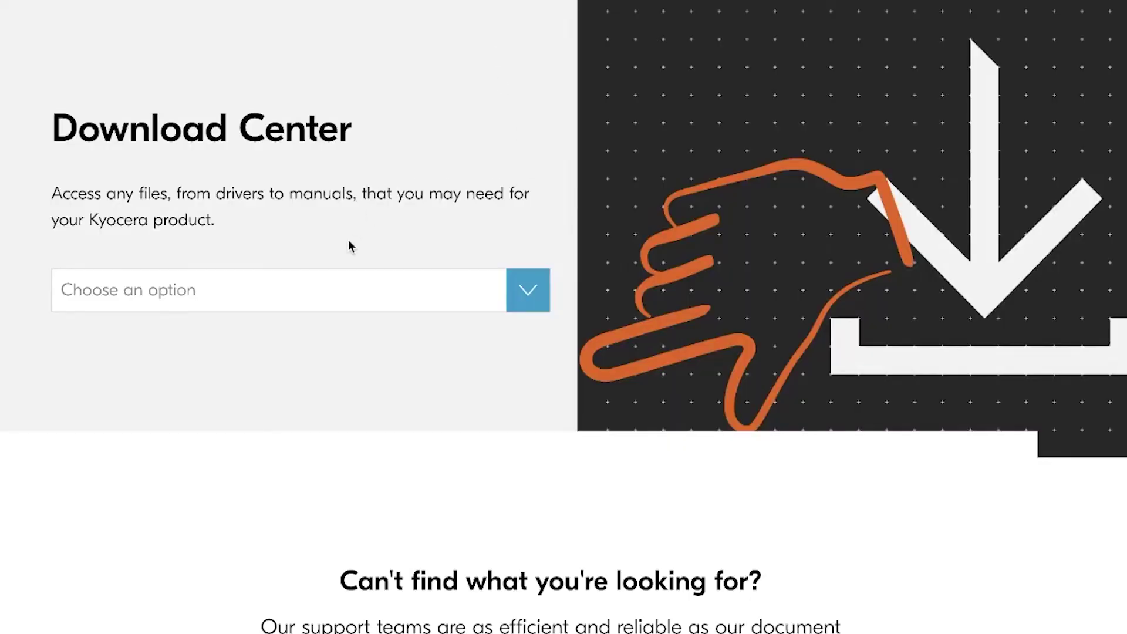
# Find the ECOSYS M2040dn by searching 'm2040' and download its Mac Print Driver ZIP.
pyautogui.click(314, 292)
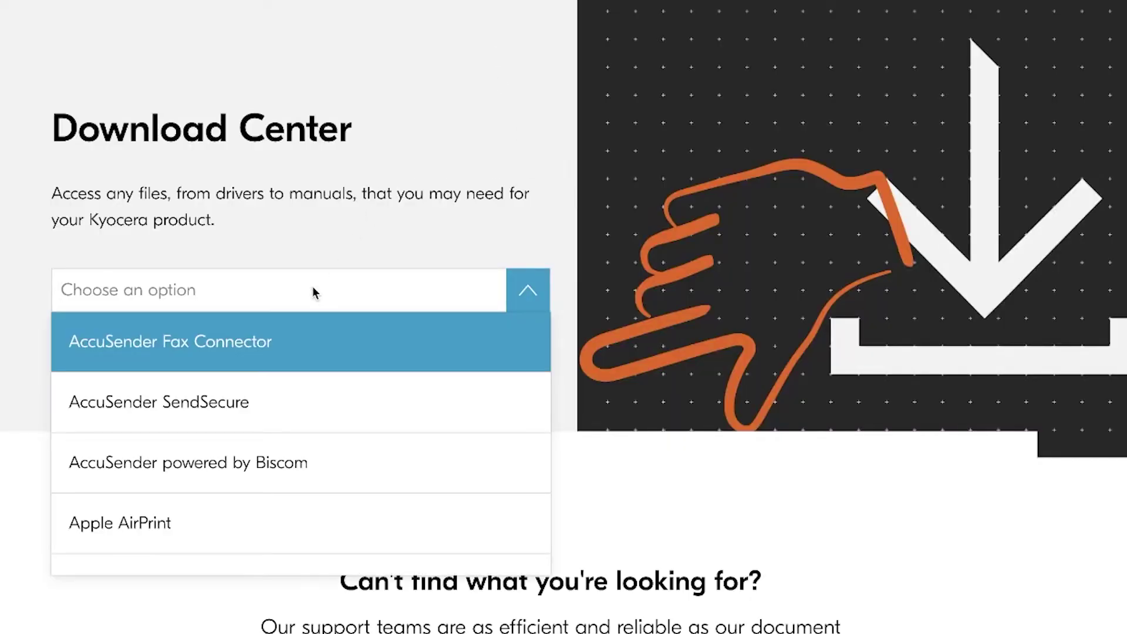
pyautogui.write('m20')
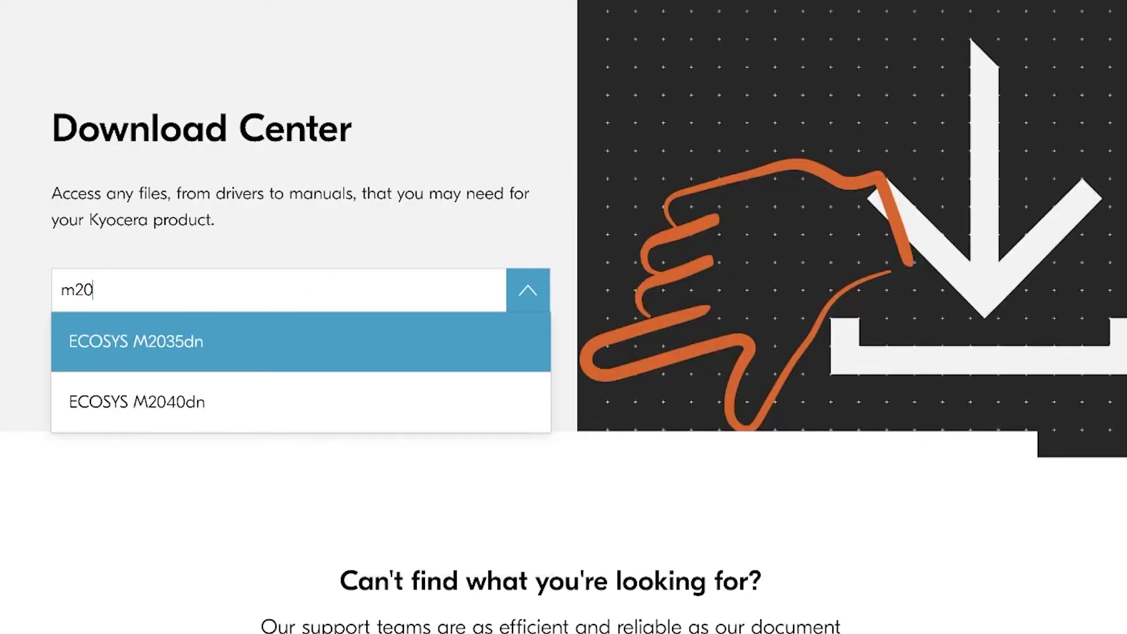
pyautogui.write('40')
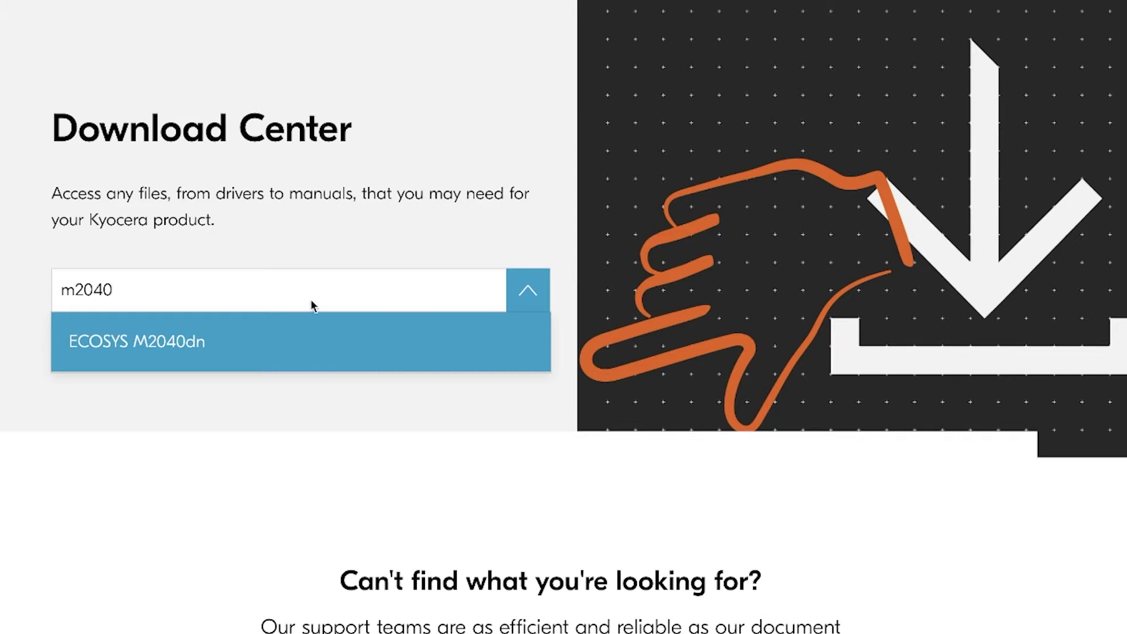
pyautogui.click(311, 345)
pyautogui.click(998, 511)
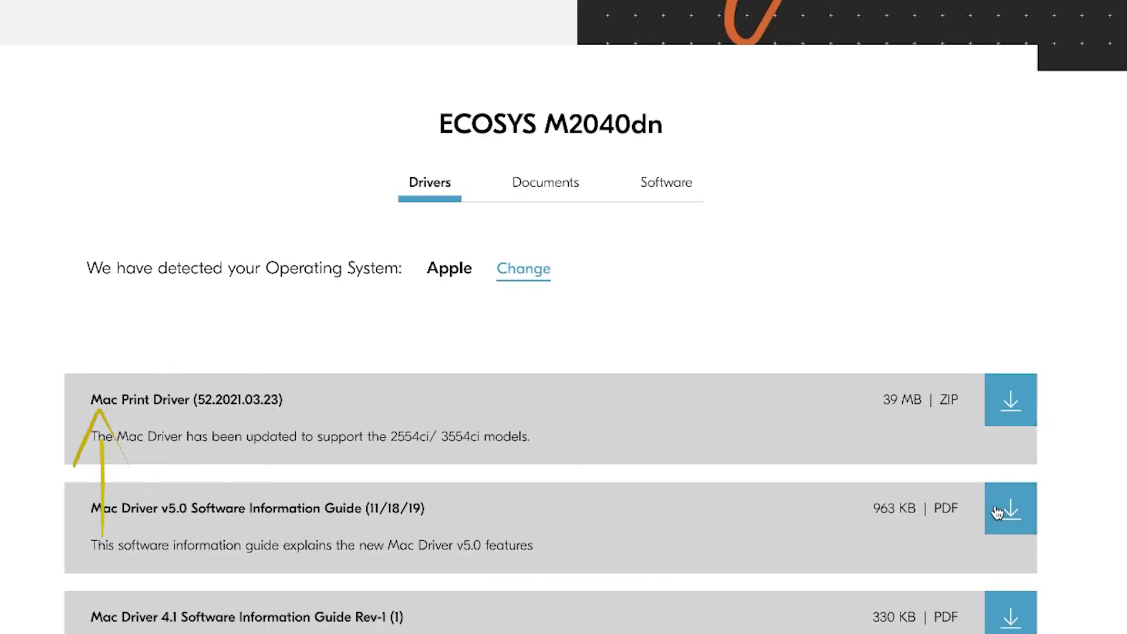
pyautogui.click(1014, 396)
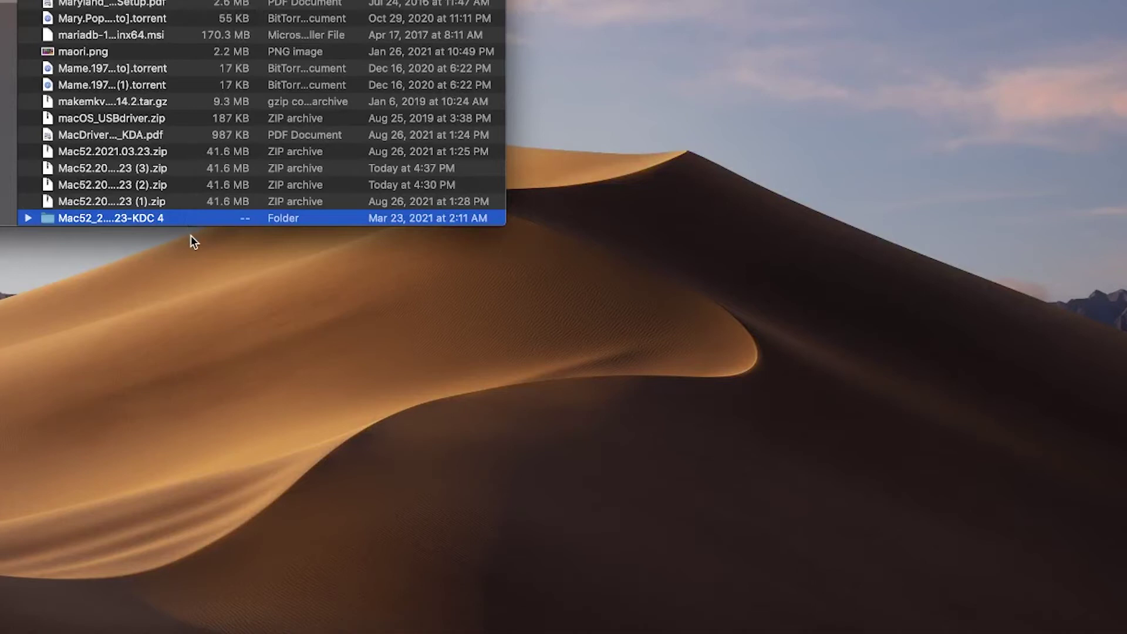
# Open the Mac52_2021.03.23-KDC folder, mount the Kyocera OS X 10.9+ disk image, and select its installer.
pyautogui.doubleClick(187, 217)
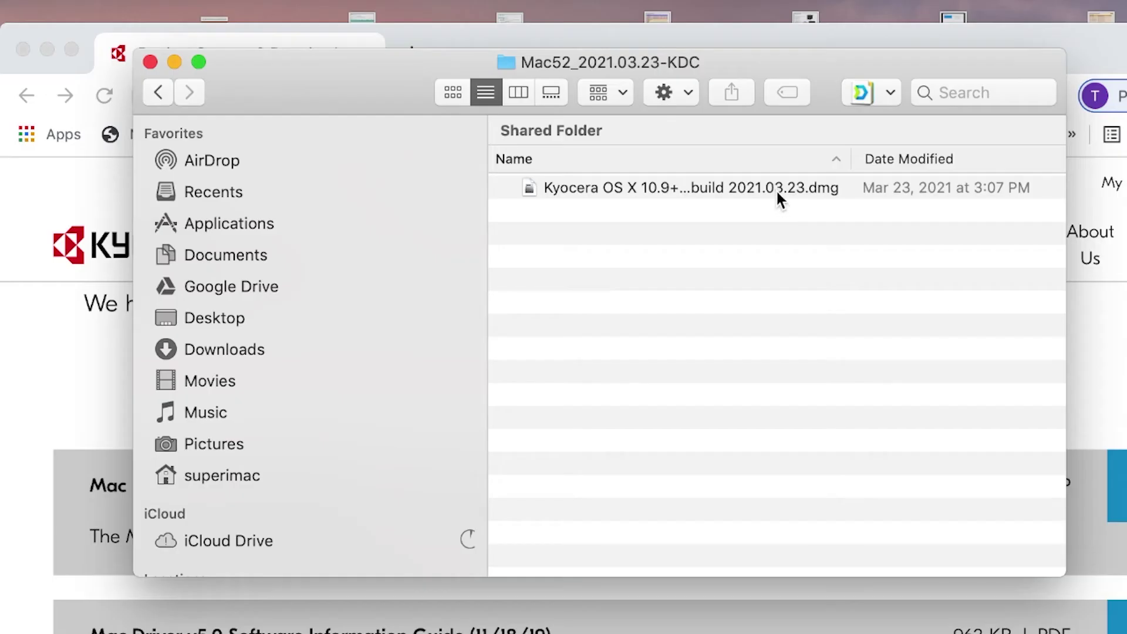
pyautogui.click(776, 188)
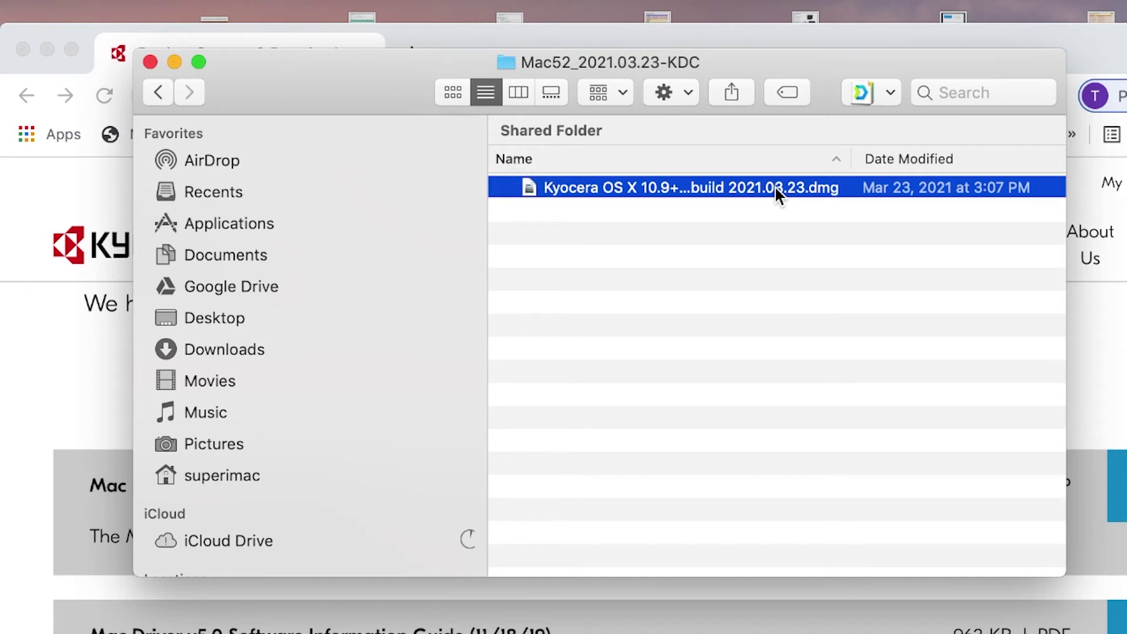
pyautogui.doubleClick(776, 187)
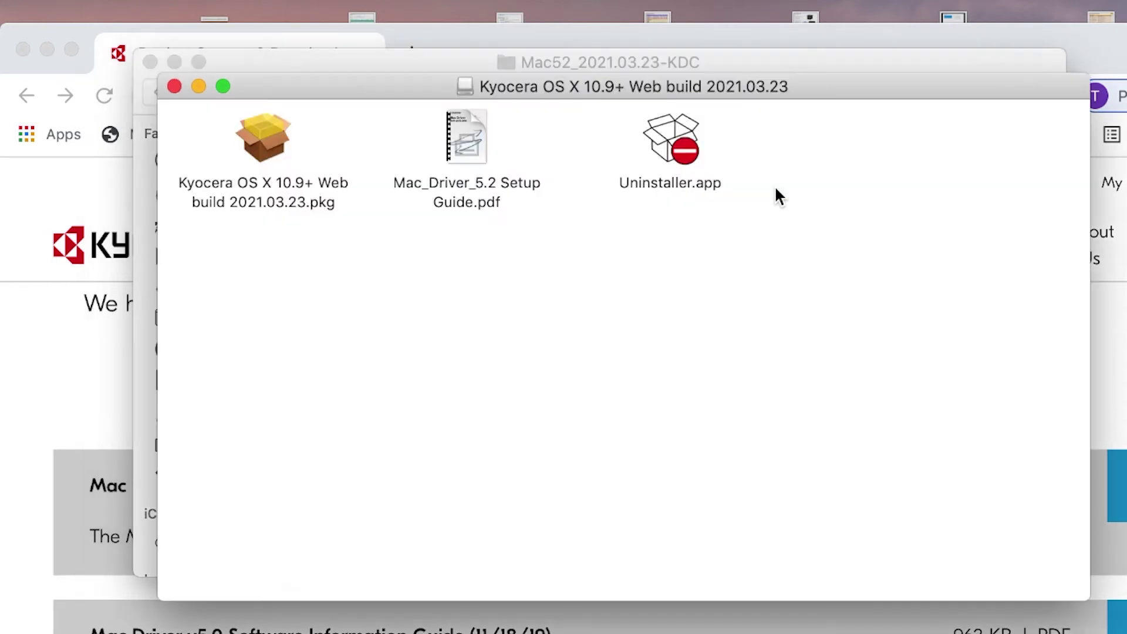
pyautogui.click(266, 152)
# Run the Kyocera installer, accept the license agreement and start the standard installation.
pyautogui.doubleClick(265, 154)
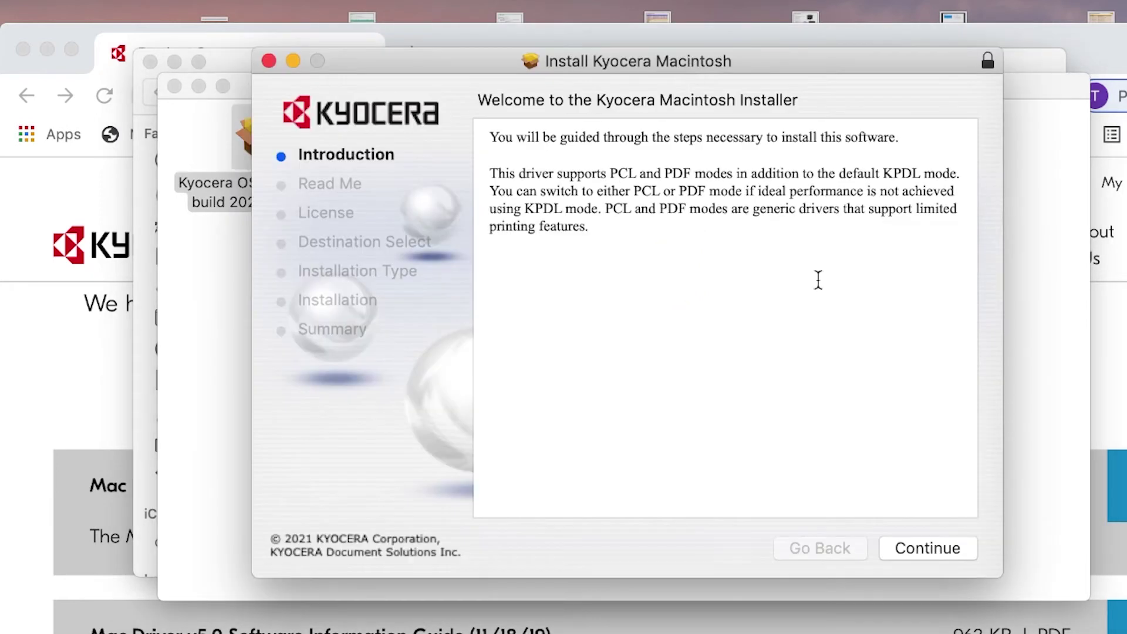
pyautogui.click(924, 544)
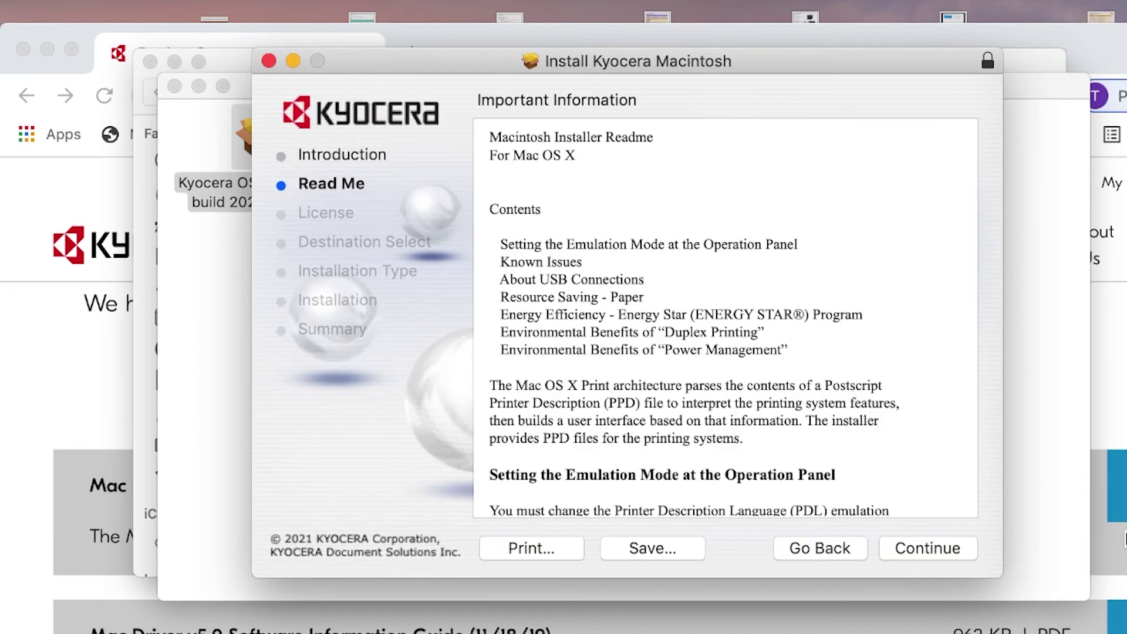
pyautogui.click(927, 551)
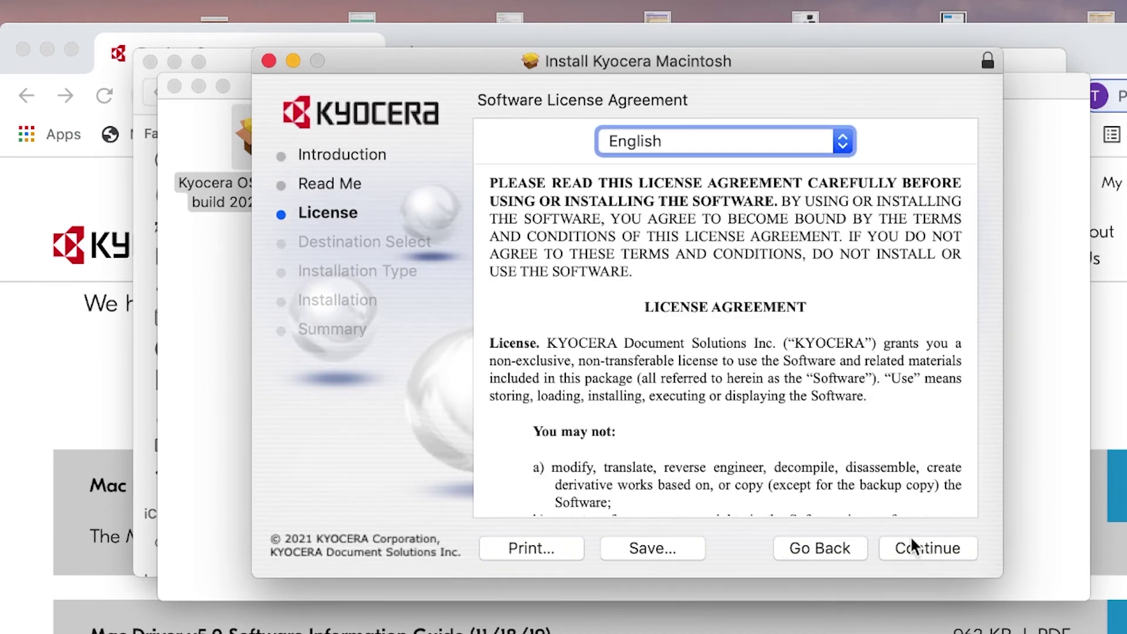
pyautogui.click(930, 546)
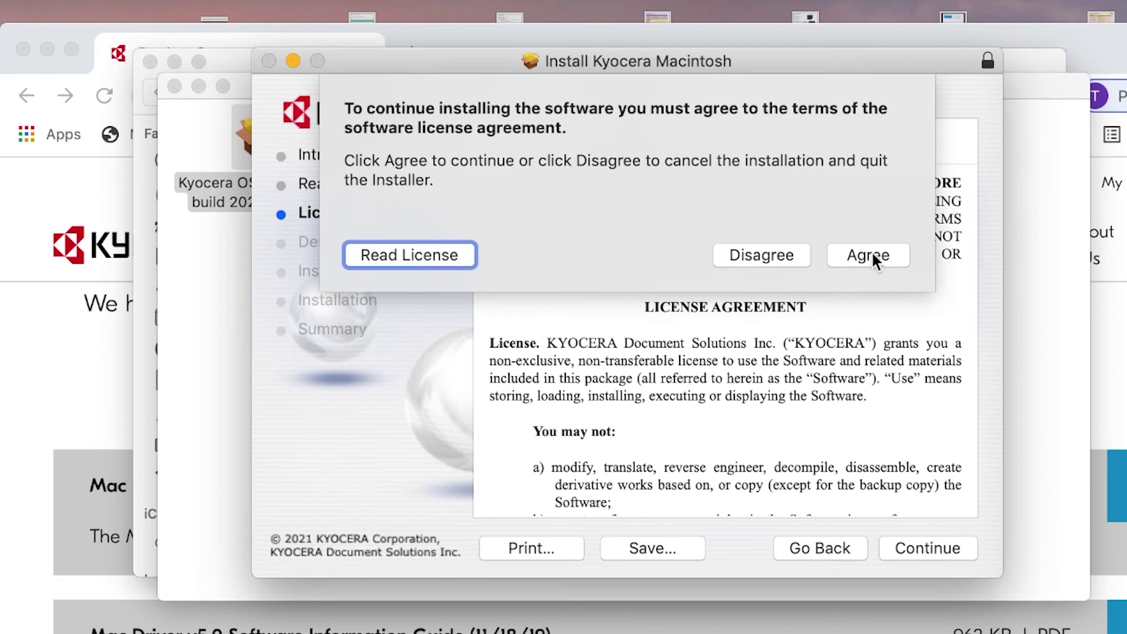
pyautogui.click(866, 257)
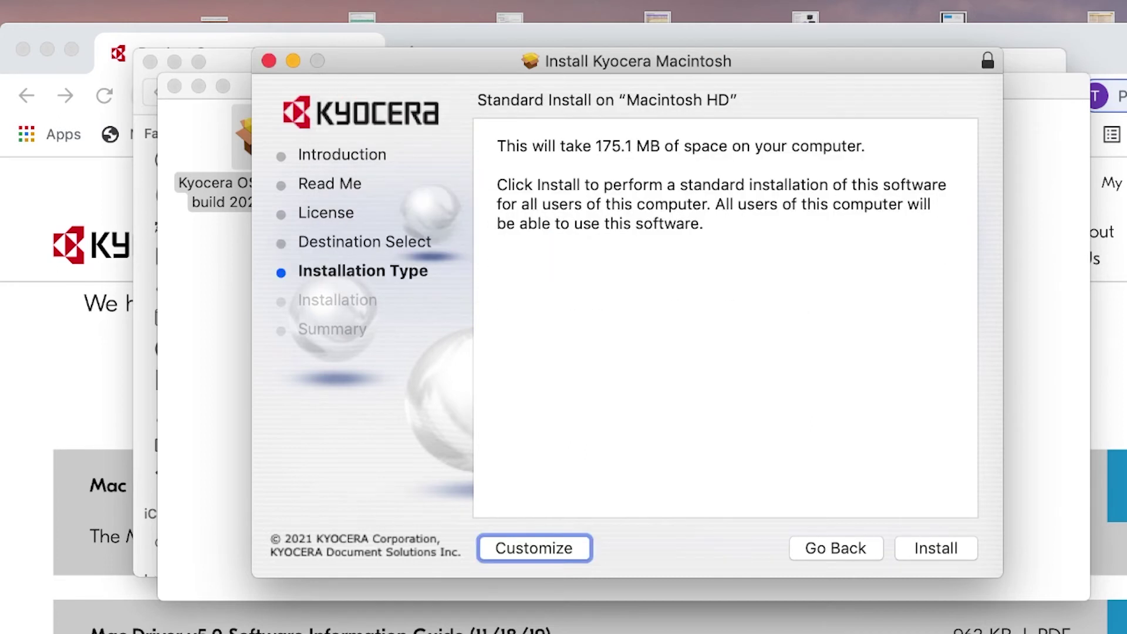
pyautogui.click(933, 547)
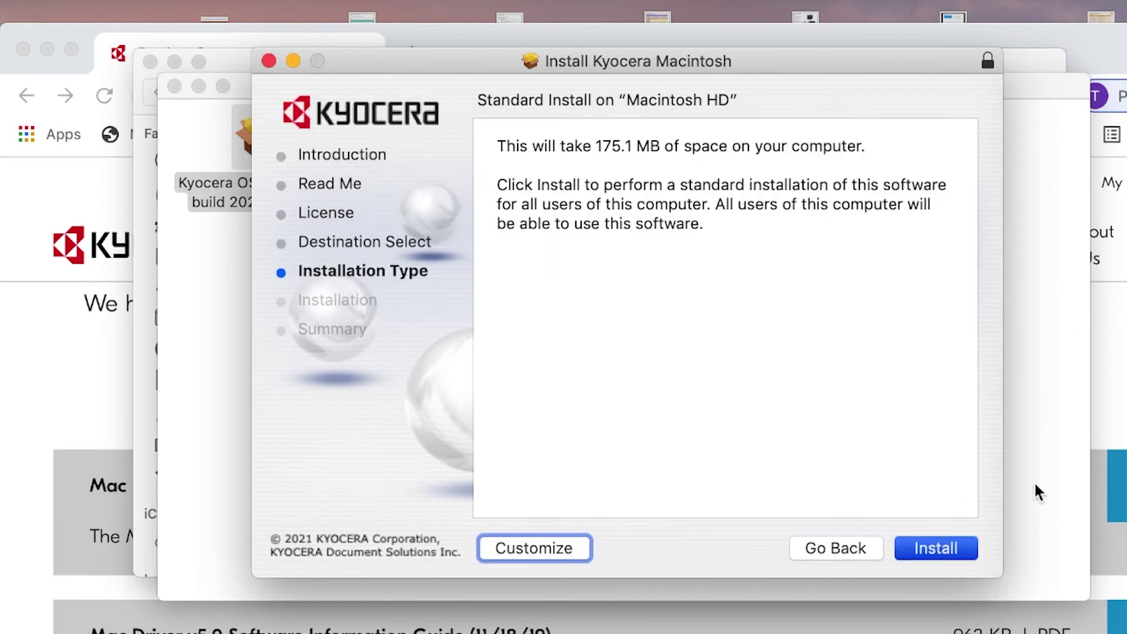
# Authorize with the account password, close the finished installer and move the package to Trash.
pyautogui.write('••••')
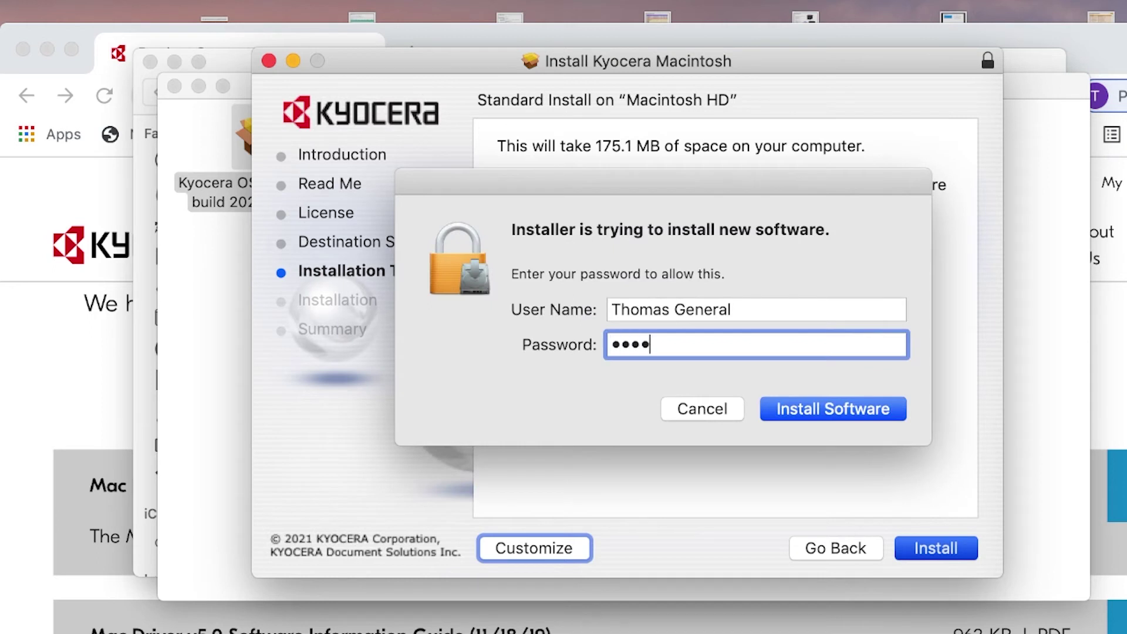
pyautogui.write('••••••')
pyautogui.press('Return')
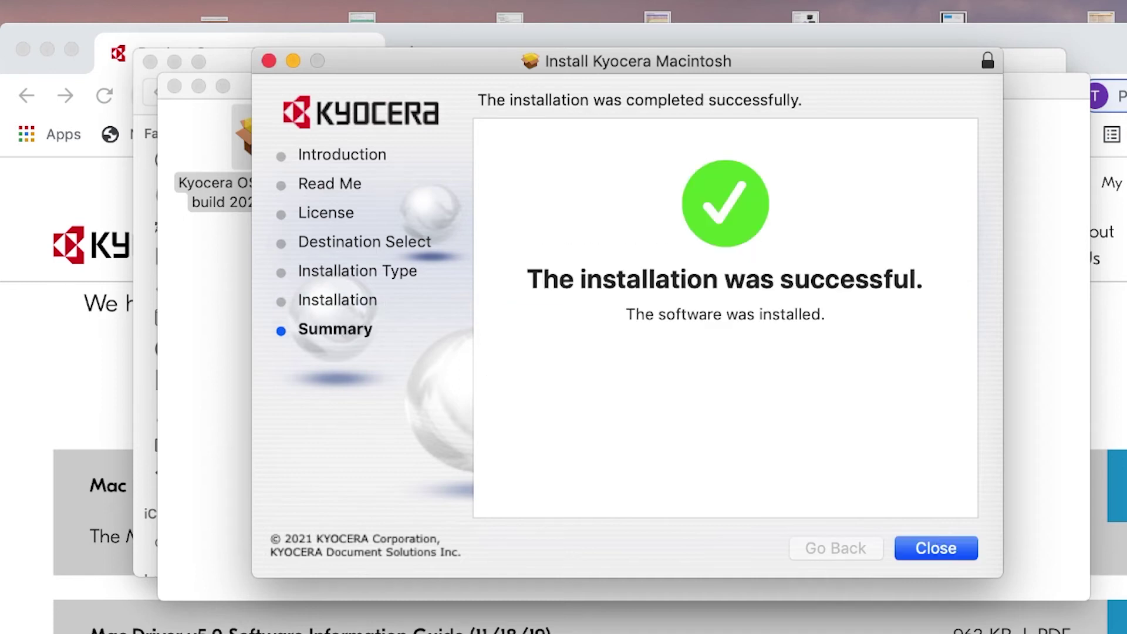
pyautogui.click(939, 552)
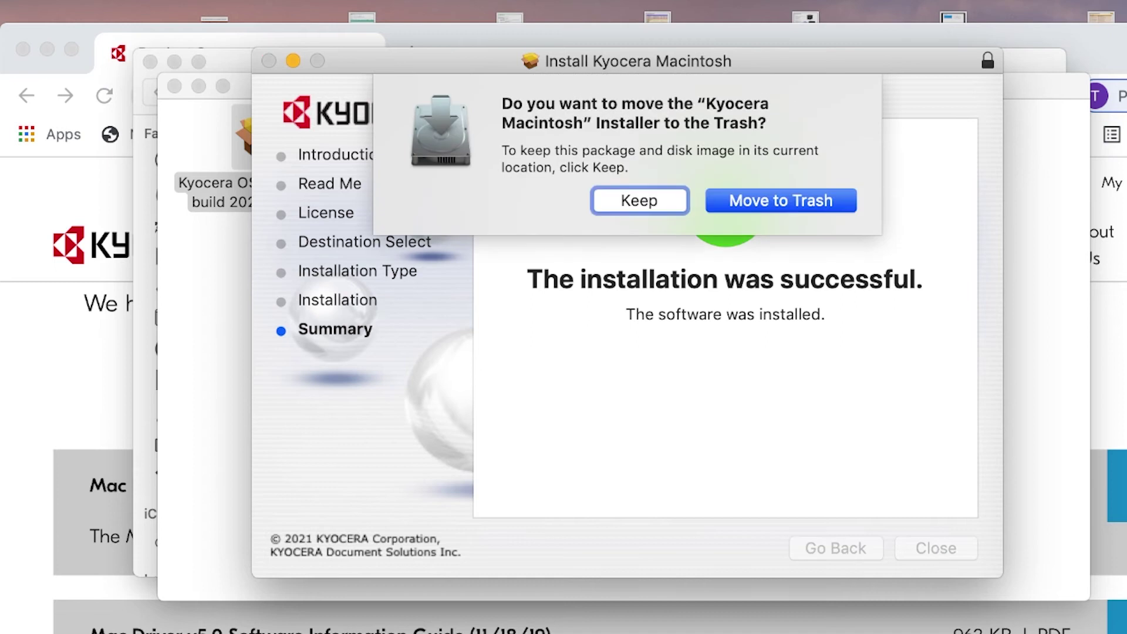
pyautogui.click(780, 195)
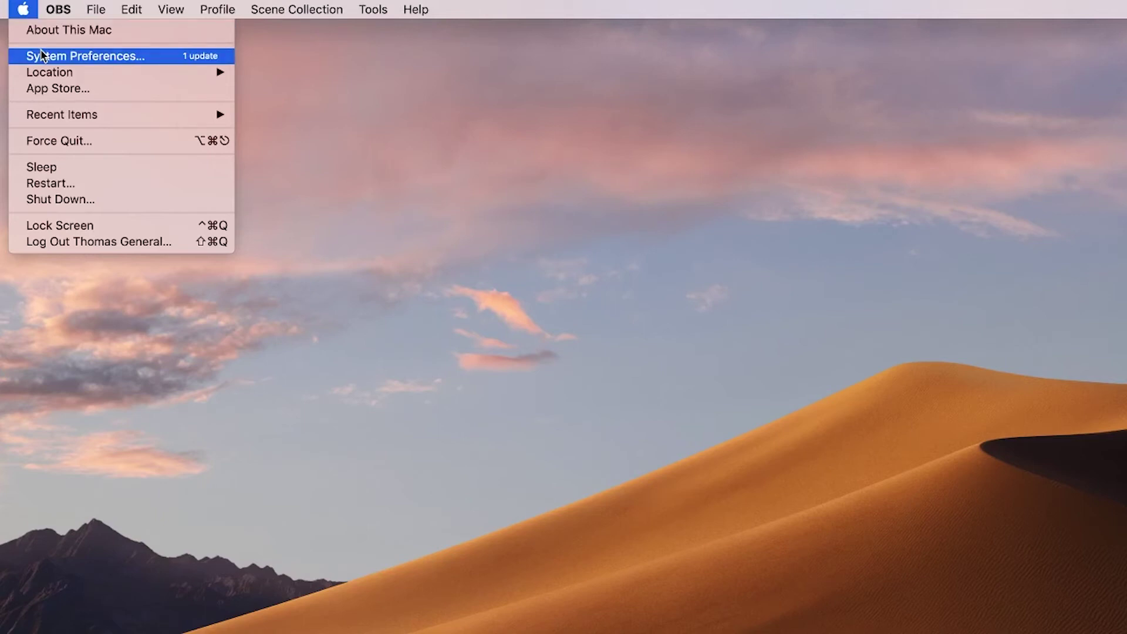
# Open Printers & Scanners in System Preferences and start adding a printer by IP address.
pyautogui.click(42, 56)
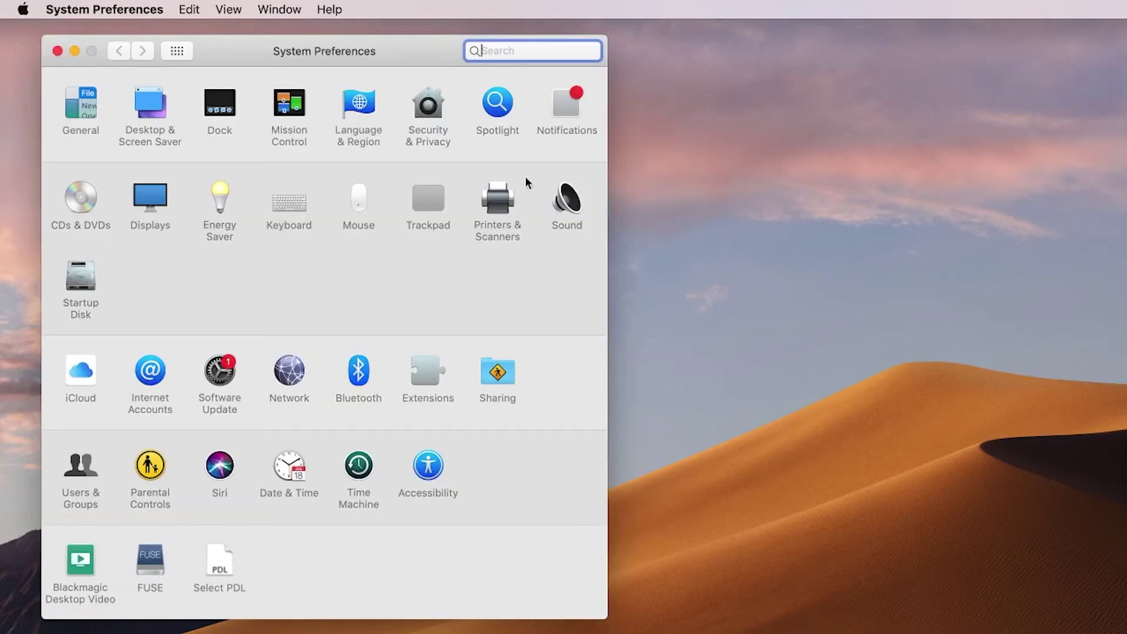
pyautogui.click(501, 206)
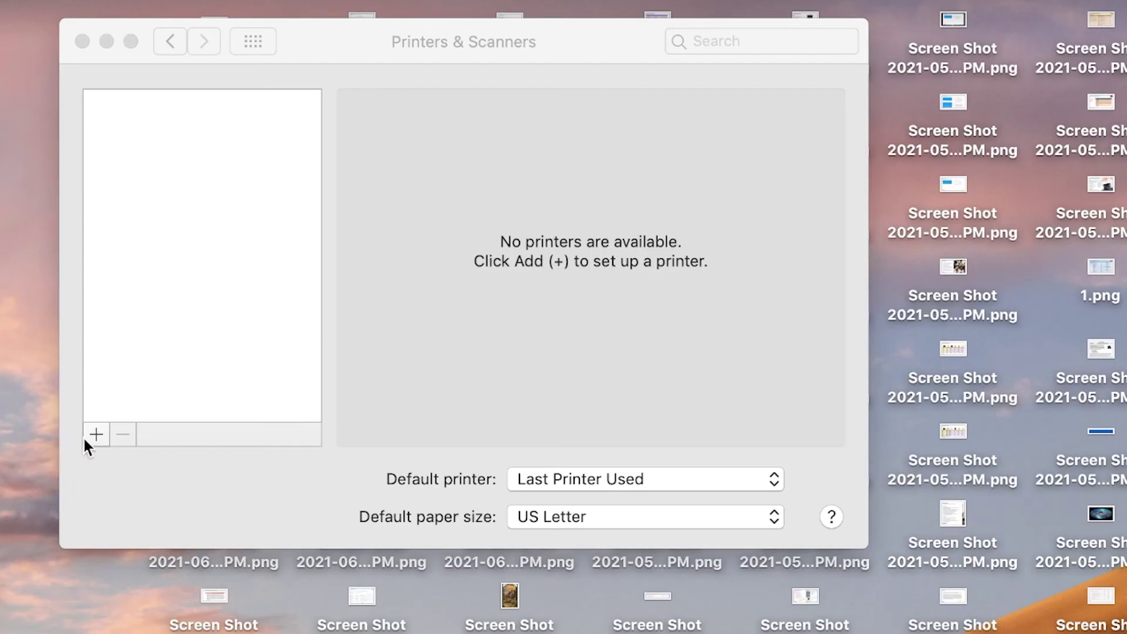
pyautogui.click(92, 433)
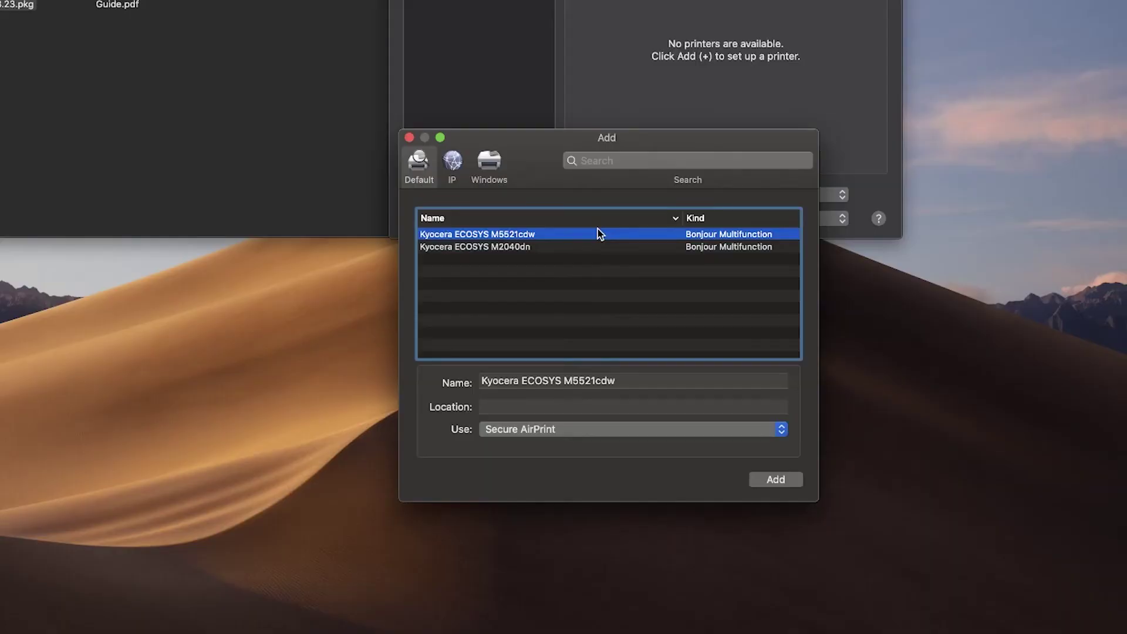
pyautogui.click(453, 161)
# Enter address 192.168.1.28, name 'My Kyocera Printer' and location 'Office'.
pyautogui.click(526, 226)
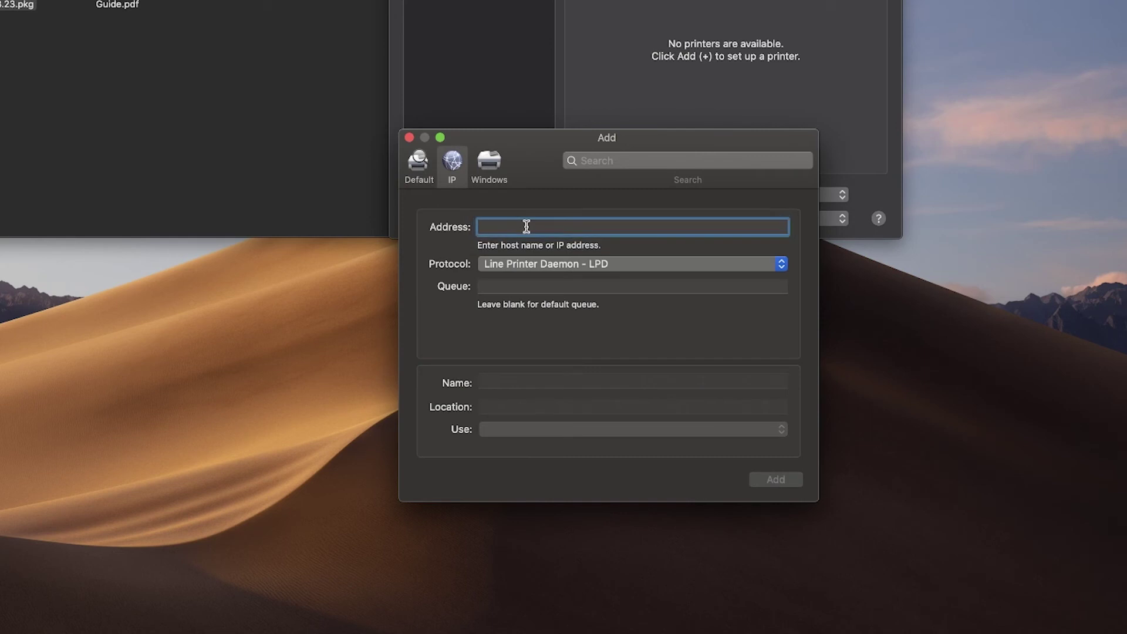
pyautogui.write('192.1')
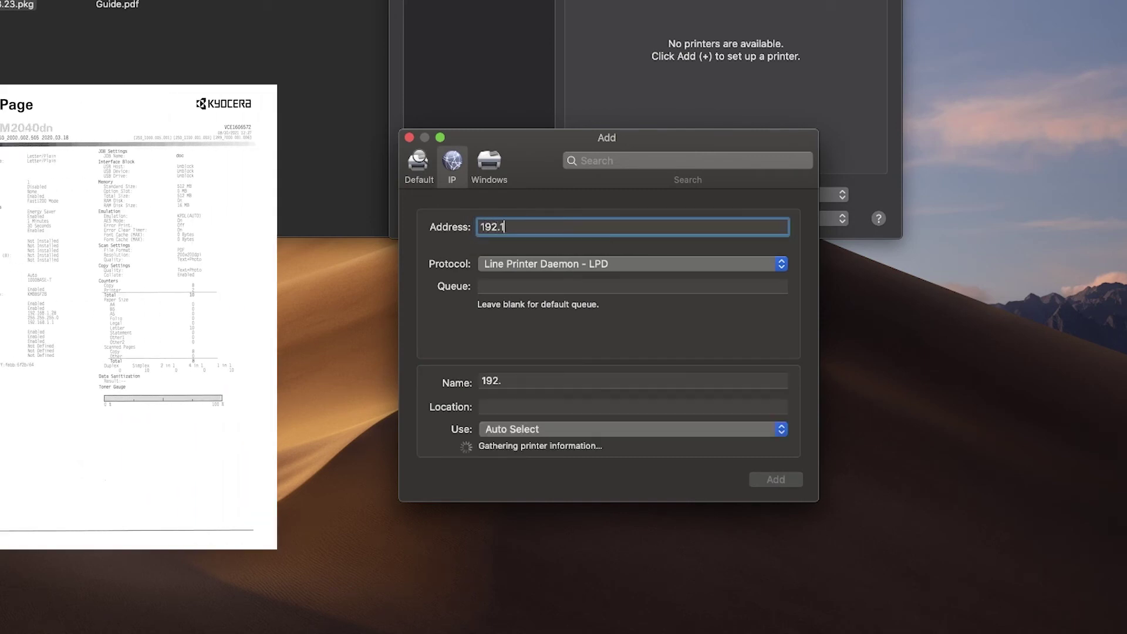
pyautogui.write('68.1.')
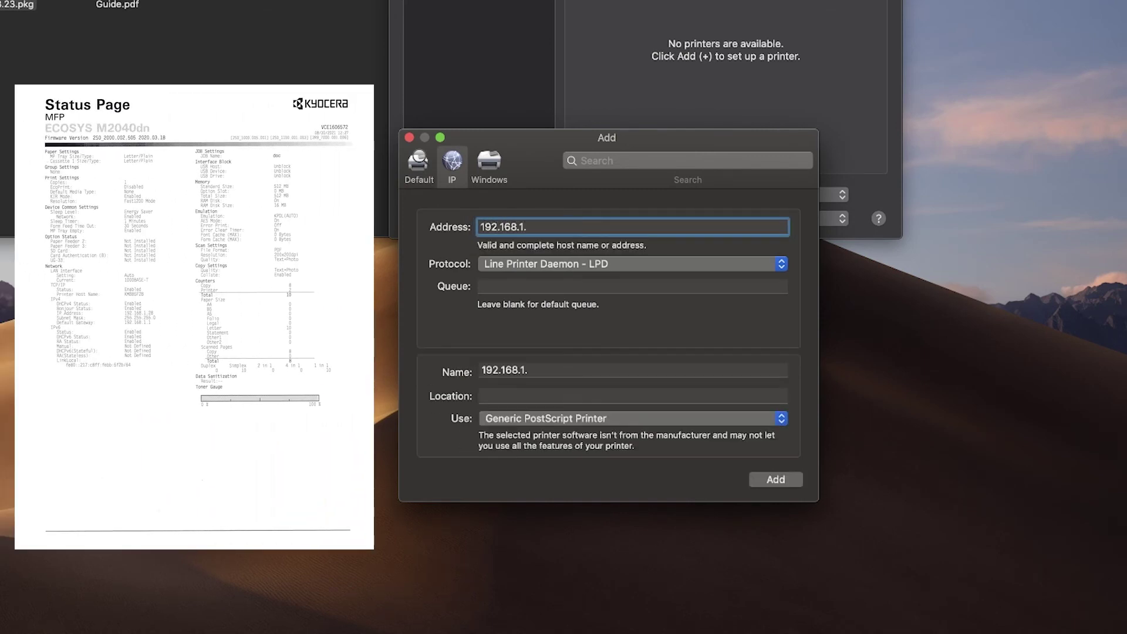
pyautogui.write('28')
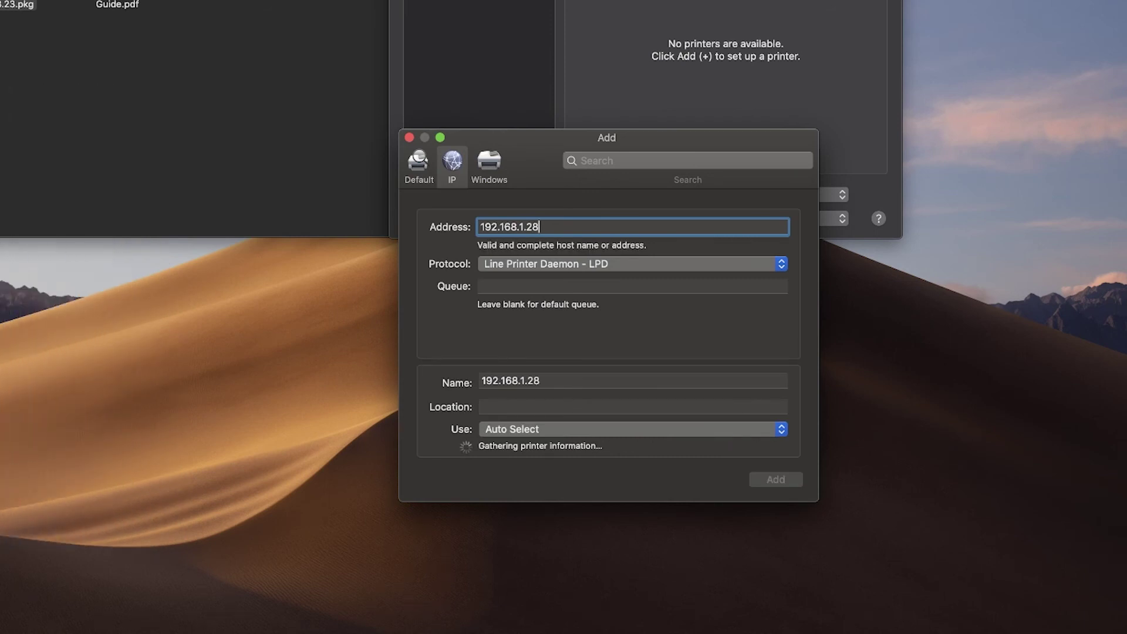
pyautogui.press('Tab')
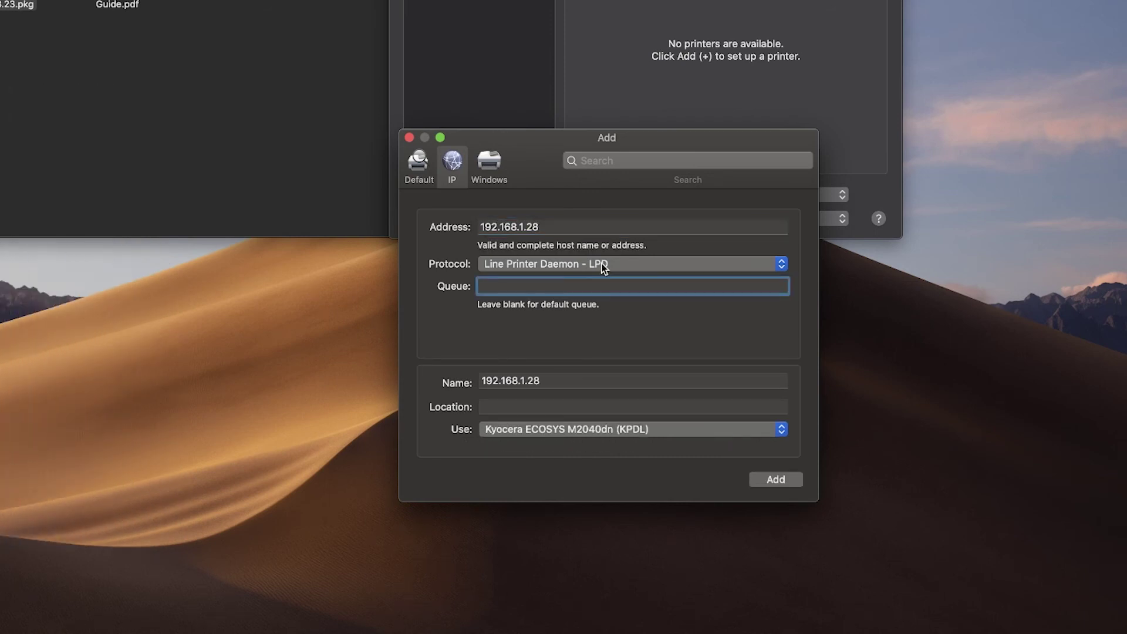
pyautogui.hotkey('shift', 'Tab')
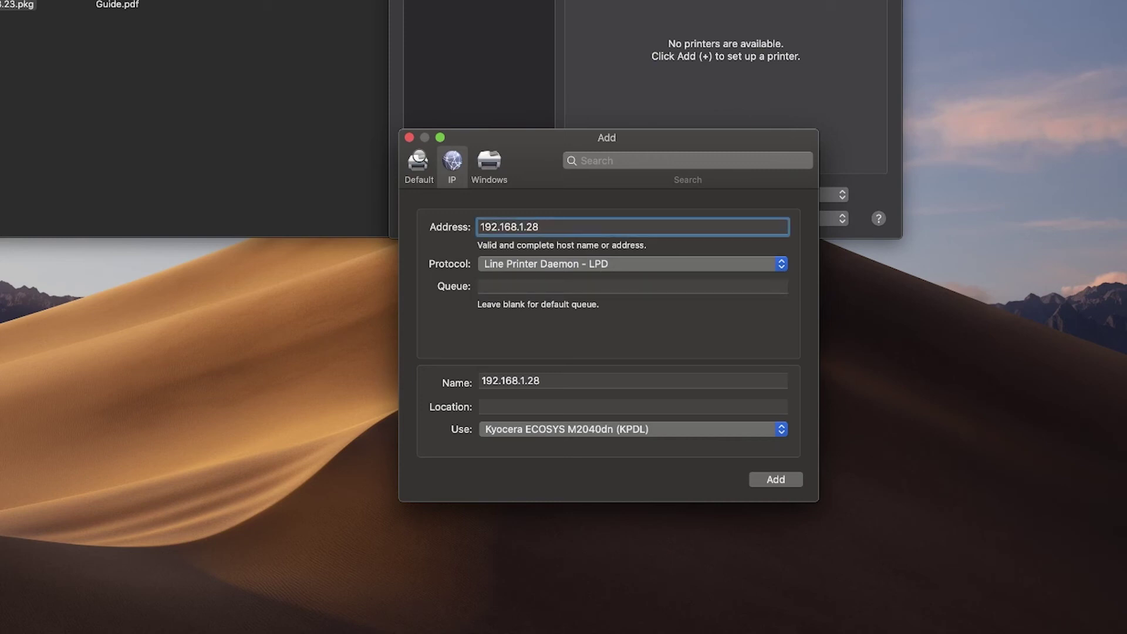
pyautogui.press('Tab')
pyautogui.press('Tab')
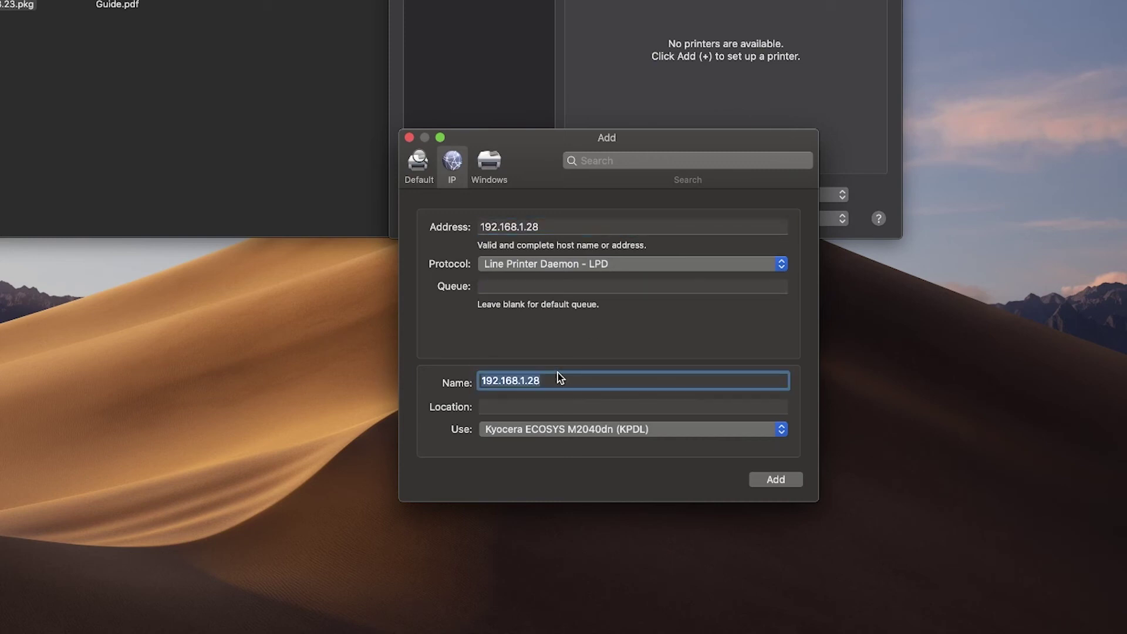
pyautogui.write('My Ky')
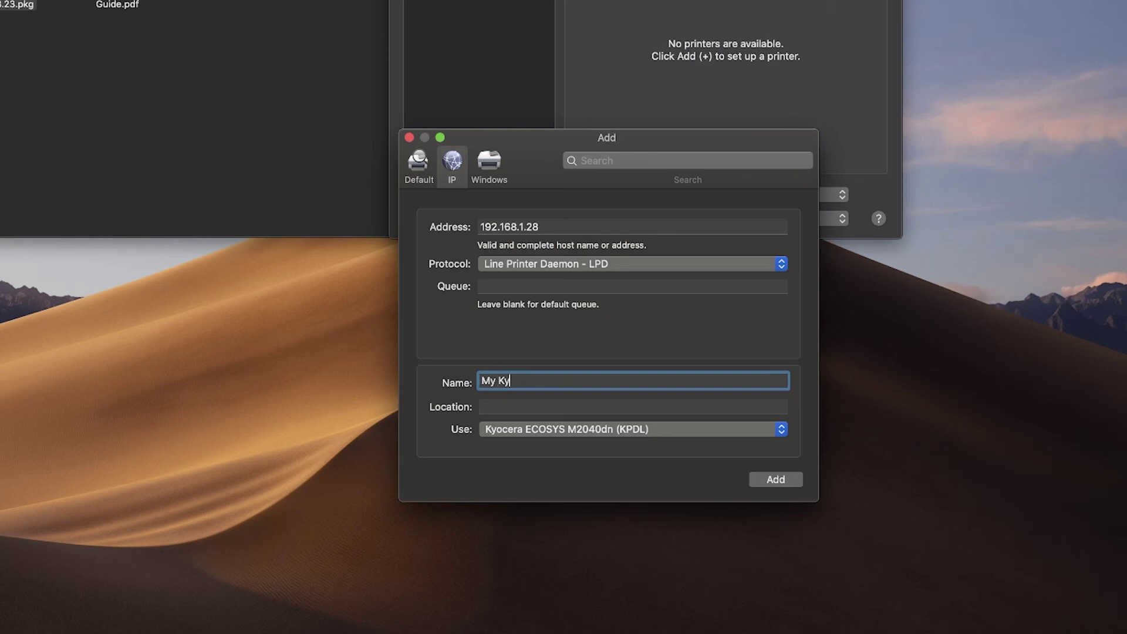
pyautogui.write('ocera Printer')
pyautogui.press('Tab')
pyautogui.write('Offi')
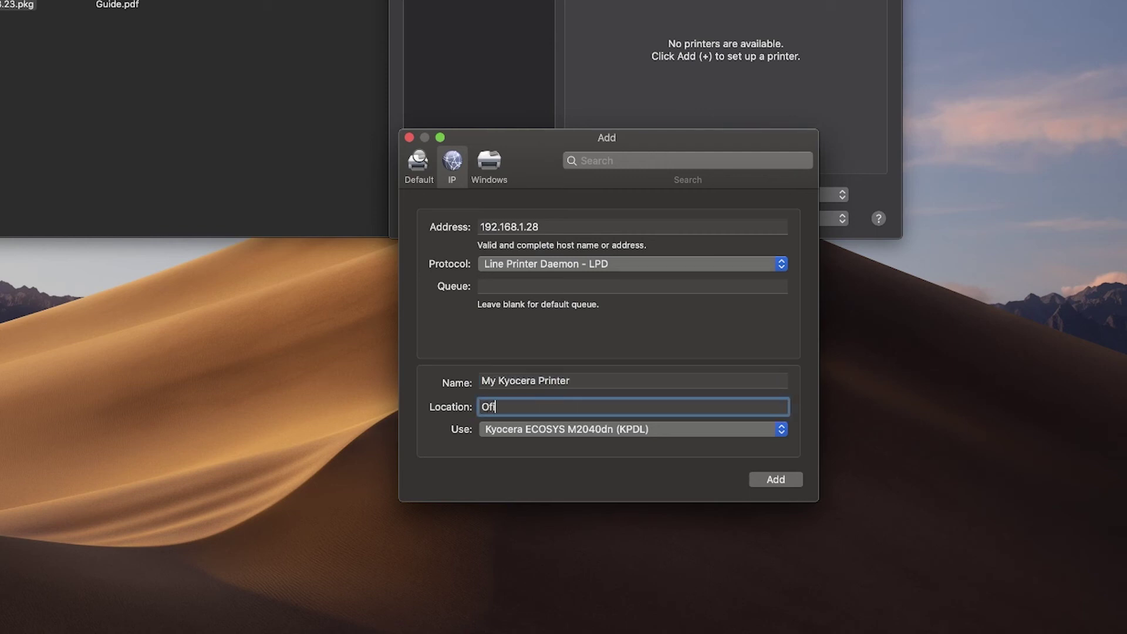
pyautogui.write('c')
pyautogui.press('BackSpace')
pyautogui.press('BackSpace')
pyautogui.write('fice')
# Keep the Kyocera ECOSYS M2040dn (KPDL) driver and add the printer.
pyautogui.click(762, 431)
pyautogui.click(755, 429)
pyautogui.click(756, 428)
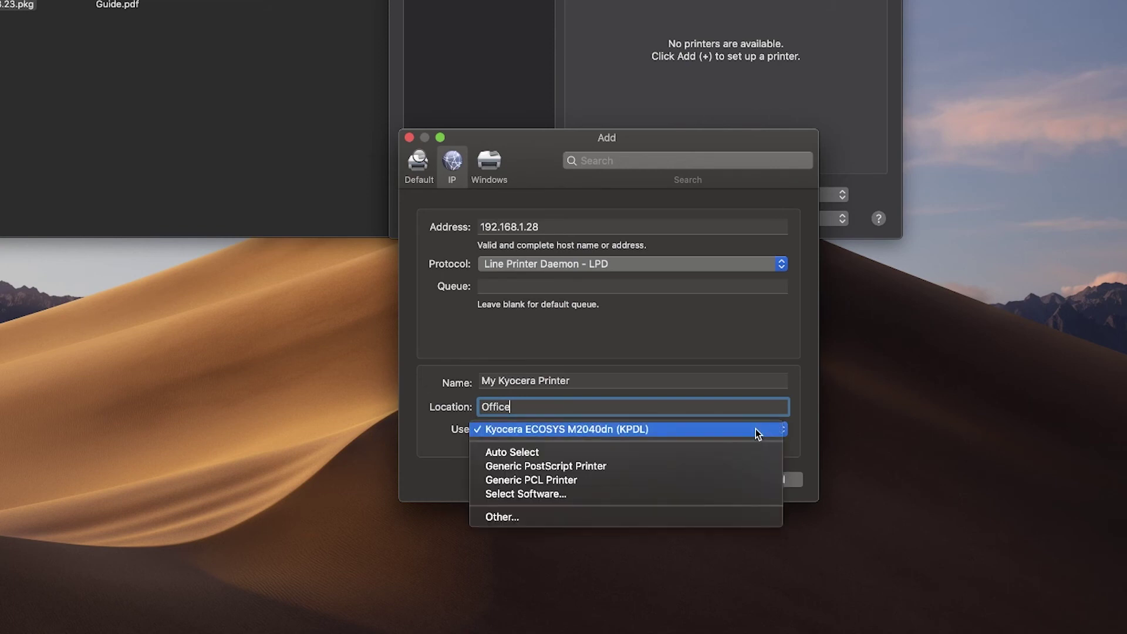
pyautogui.click(755, 430)
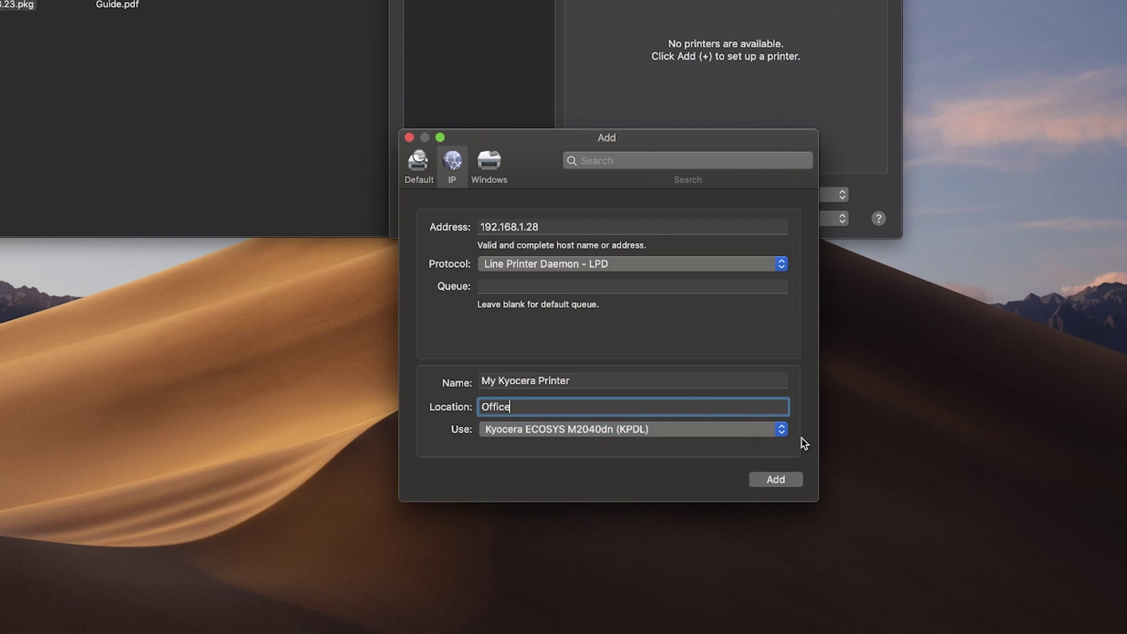
pyautogui.click(773, 482)
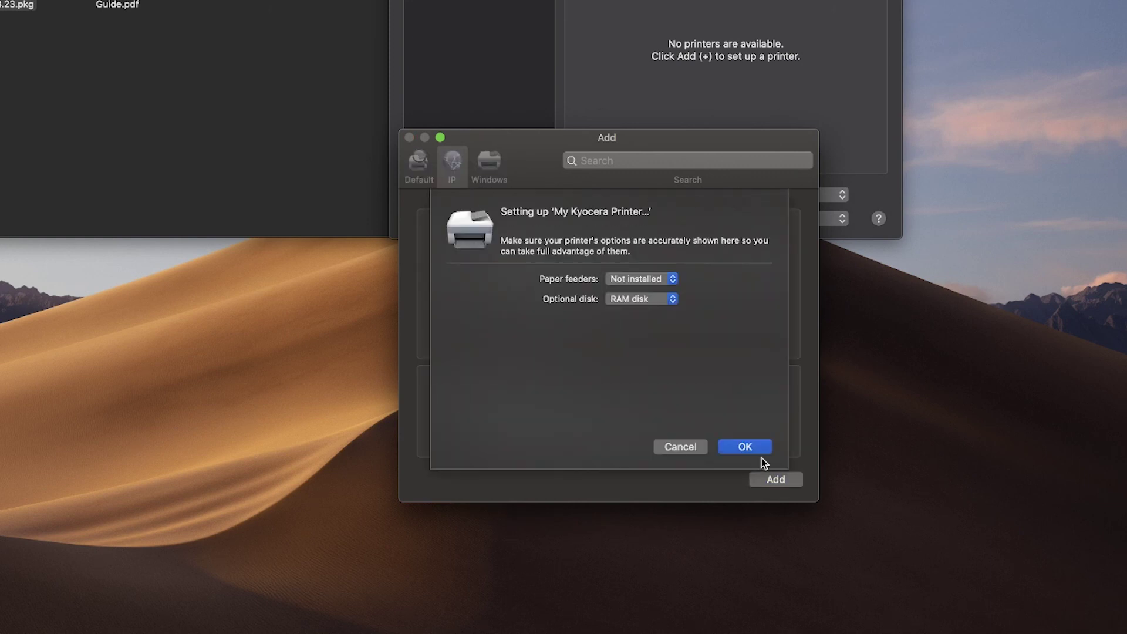
# Accept the printer's installed options and choose My Kyocera Printer as the default printer.
pyautogui.click(744, 446)
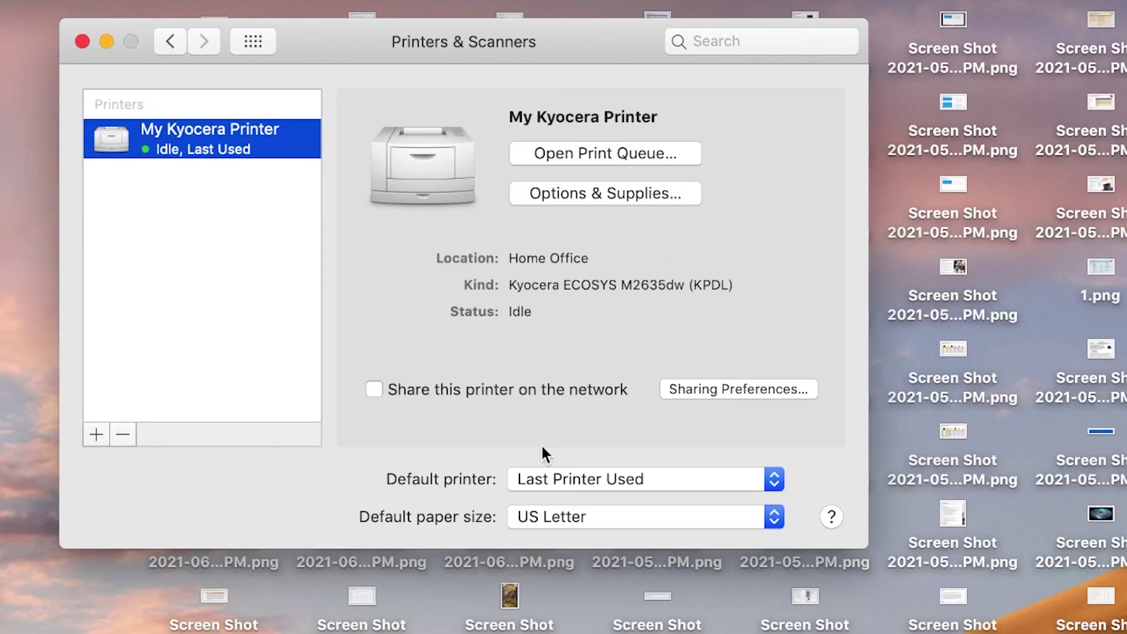
pyautogui.click(730, 486)
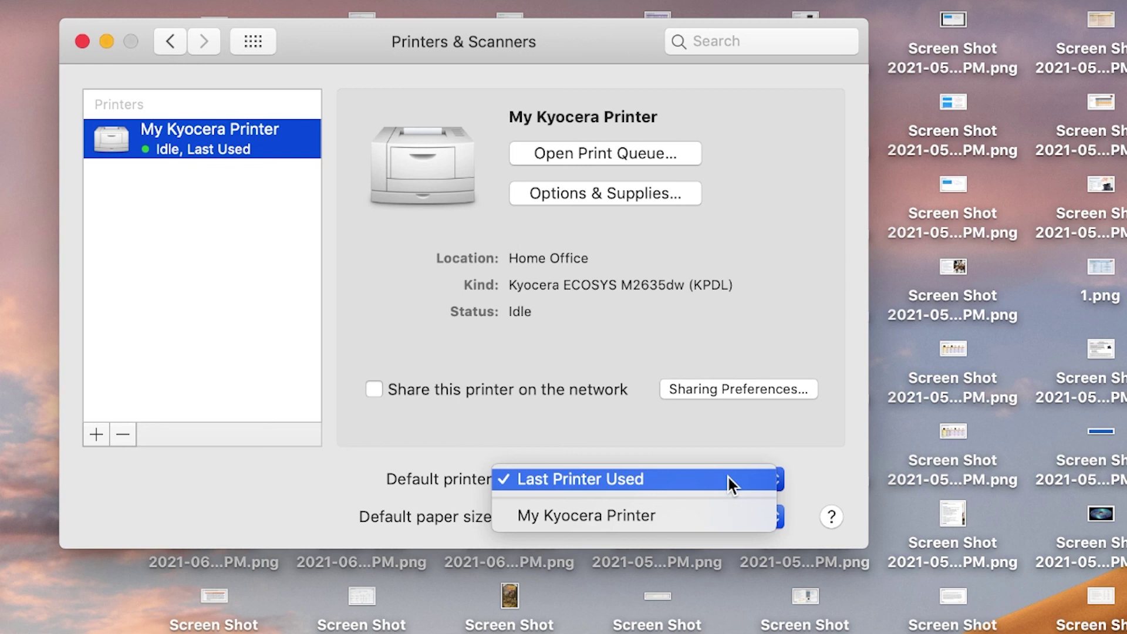
pyautogui.click(721, 513)
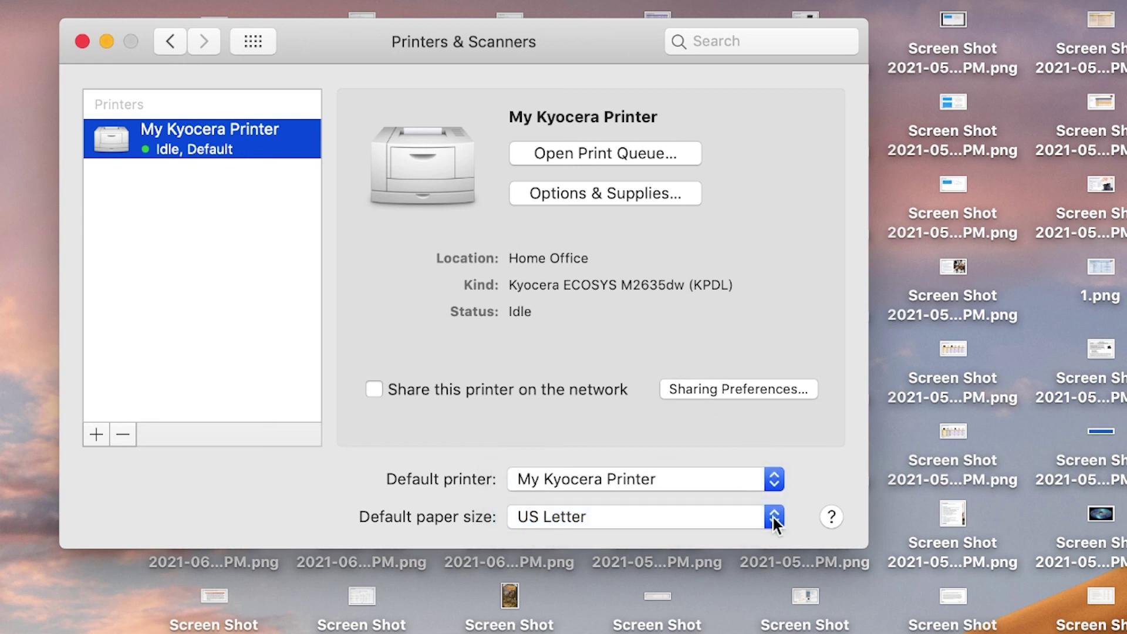